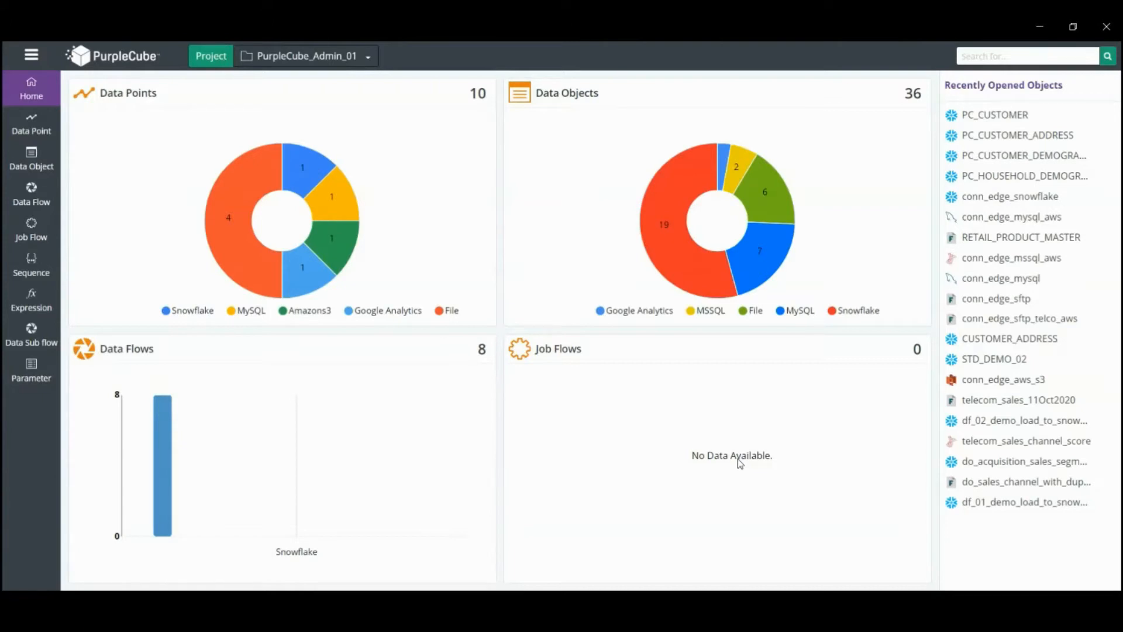
# Open the conn_edge_mysql_aws data point and test its connection
pyautogui.click(34, 125)
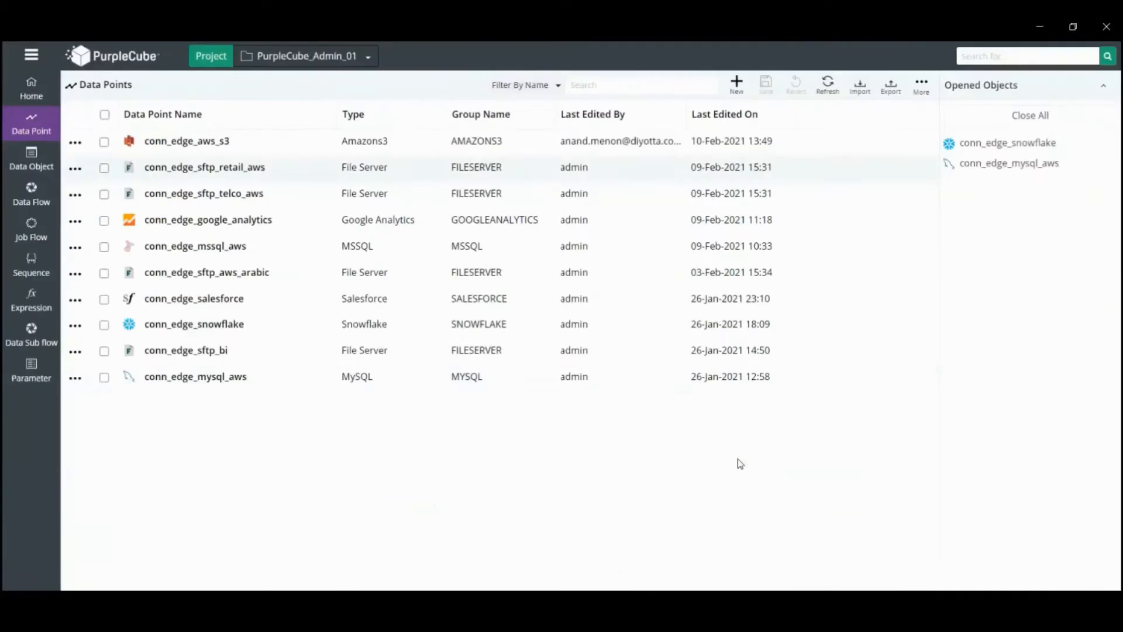
pyautogui.click(207, 379)
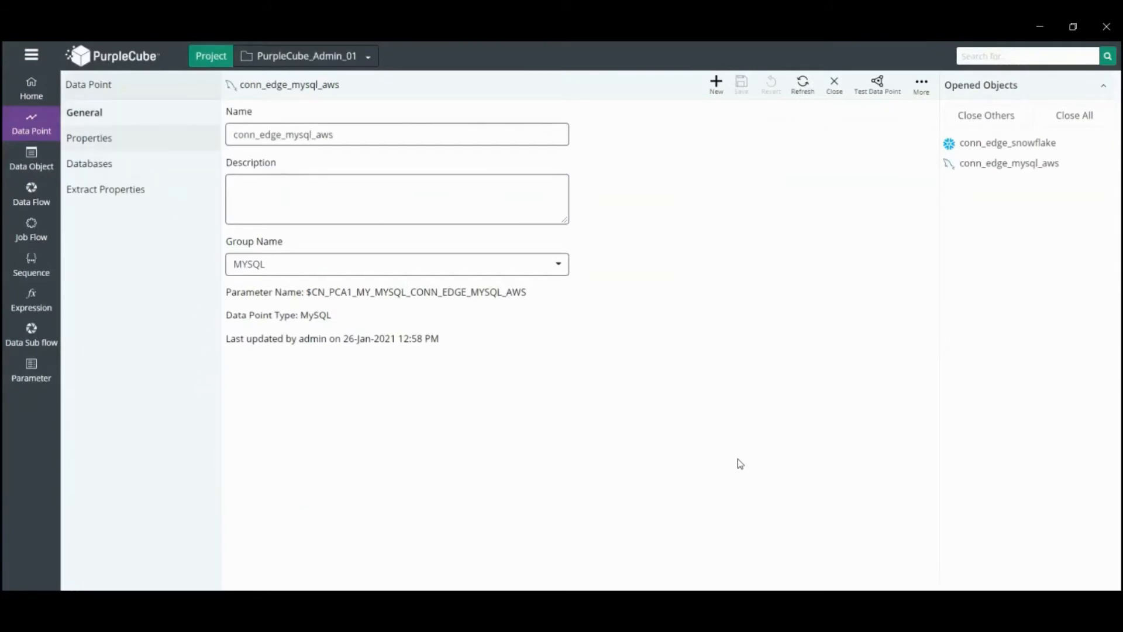
pyautogui.click(104, 137)
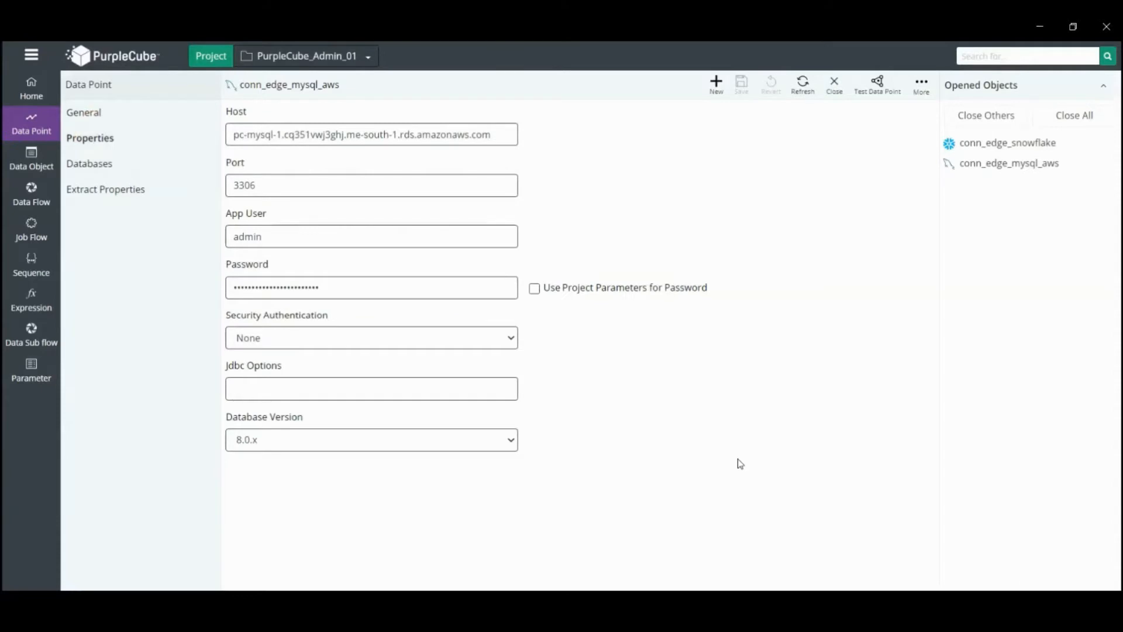
pyautogui.click(872, 88)
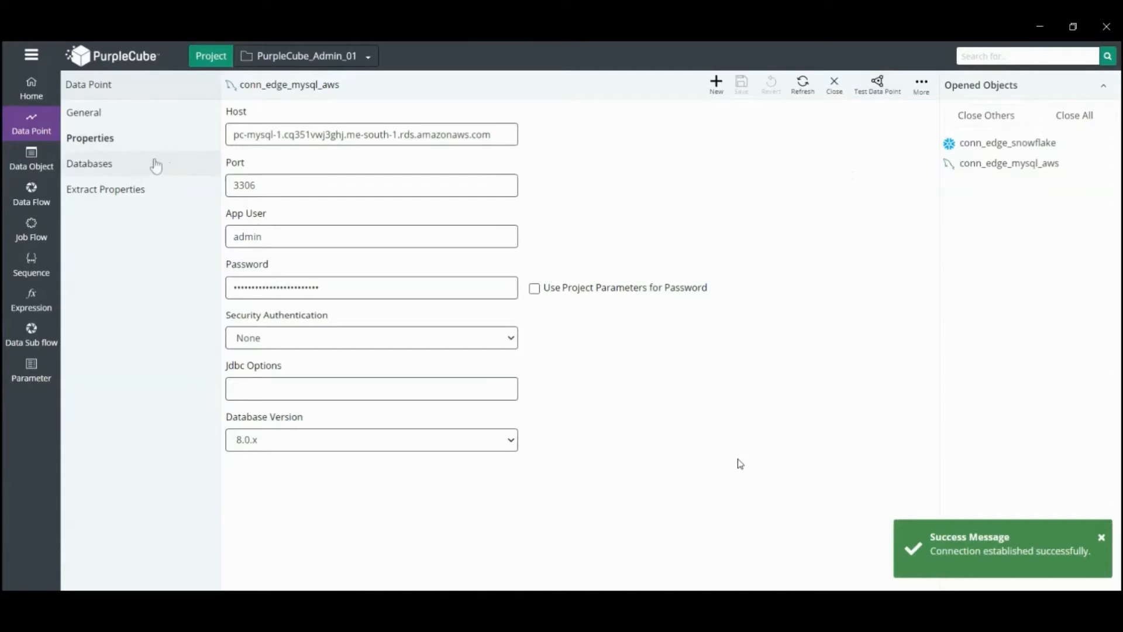
# Review the conn_edge_snowflake data point's properties, databases, extract properties and load properties
pyautogui.click(87, 163)
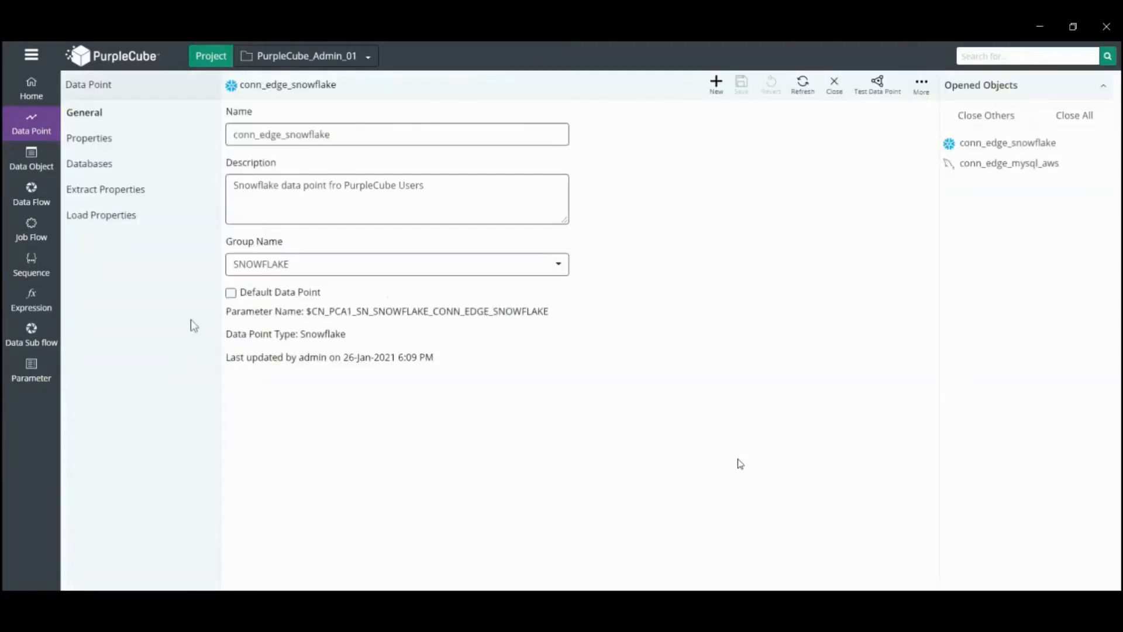
pyautogui.click(92, 143)
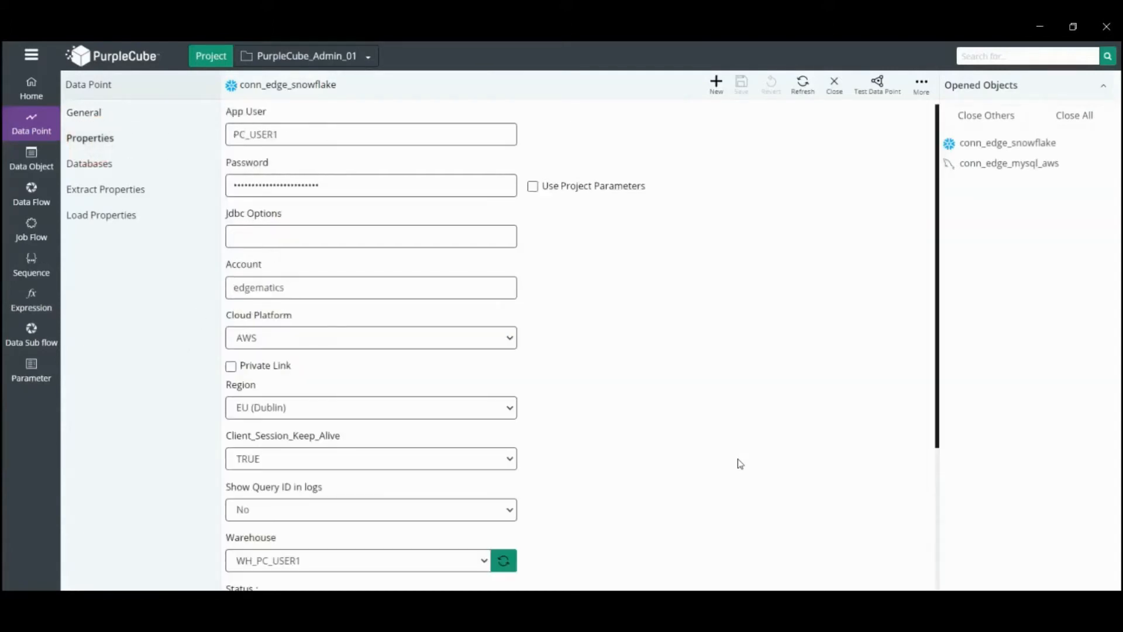
pyautogui.click(97, 166)
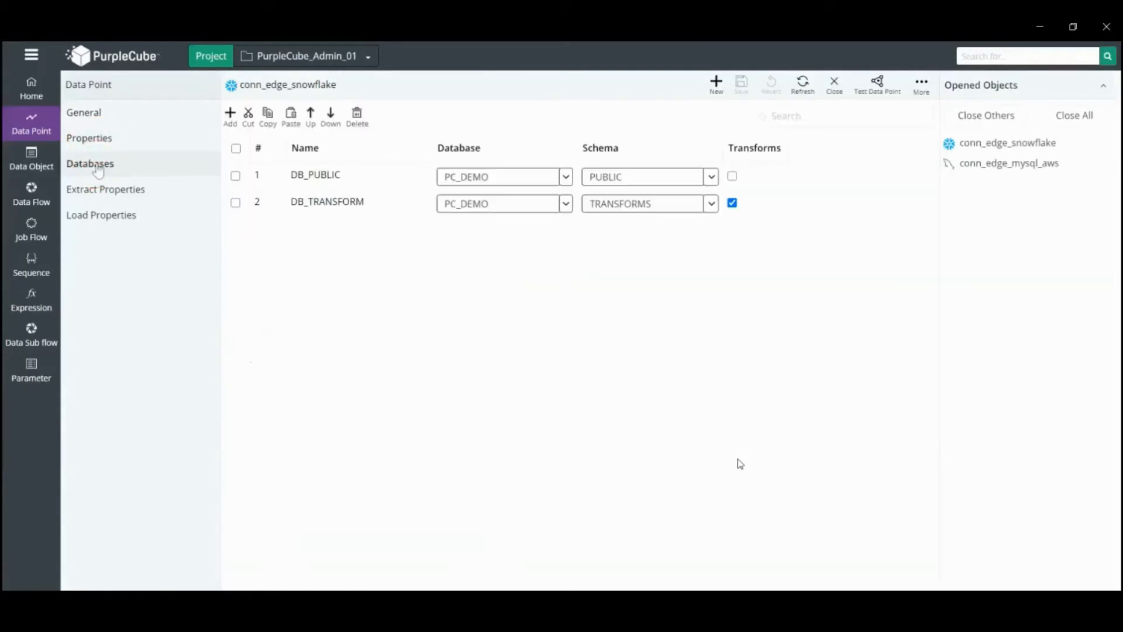
pyautogui.click(139, 193)
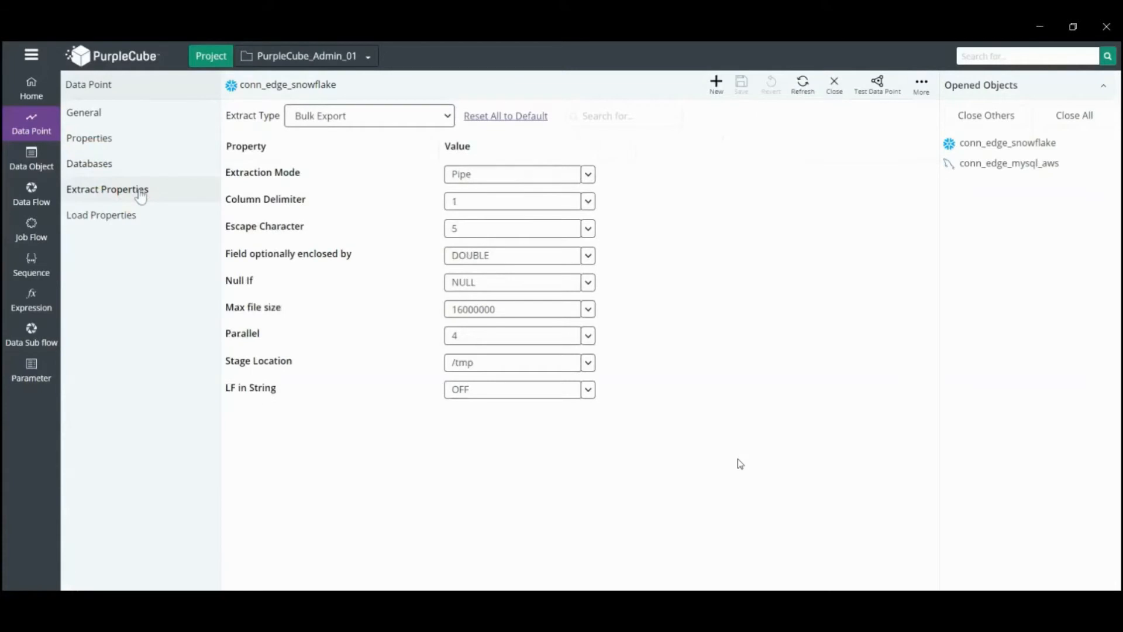
pyautogui.click(135, 216)
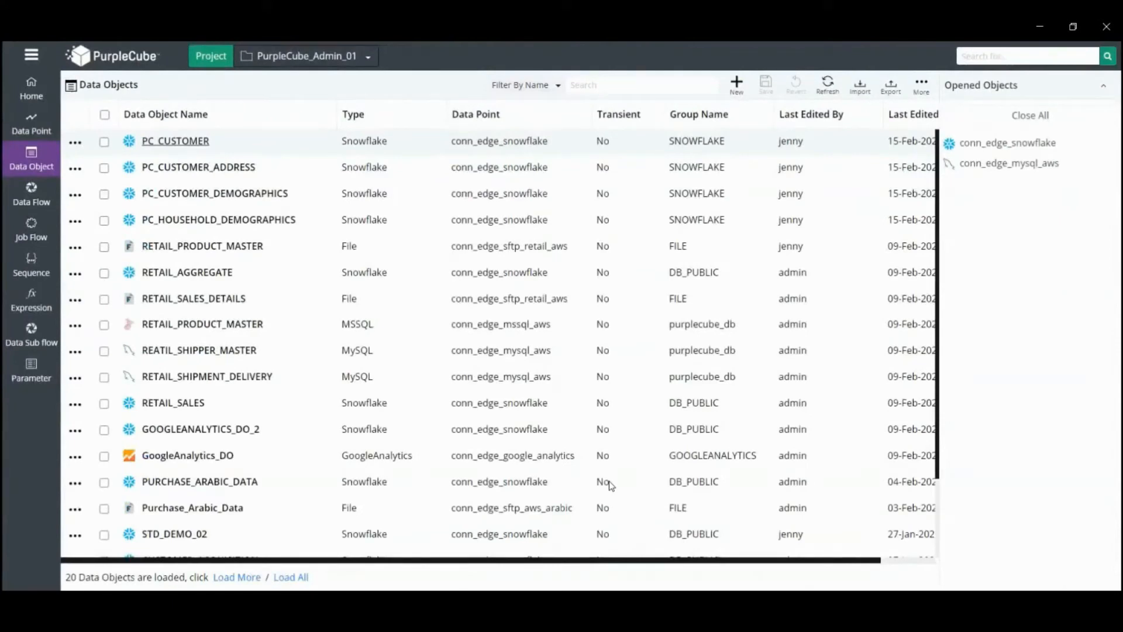
# Import the PC_CUSTOMER table as a data object from the MySQL data point conn_edge_mysql_aws
pyautogui.click(737, 85)
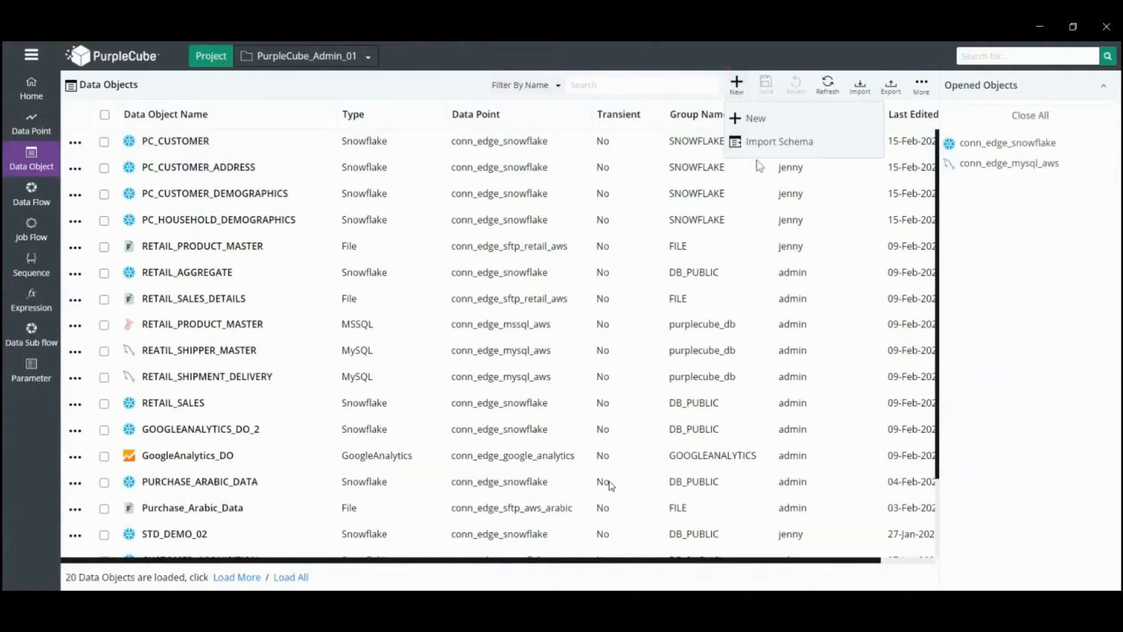
pyautogui.click(755, 141)
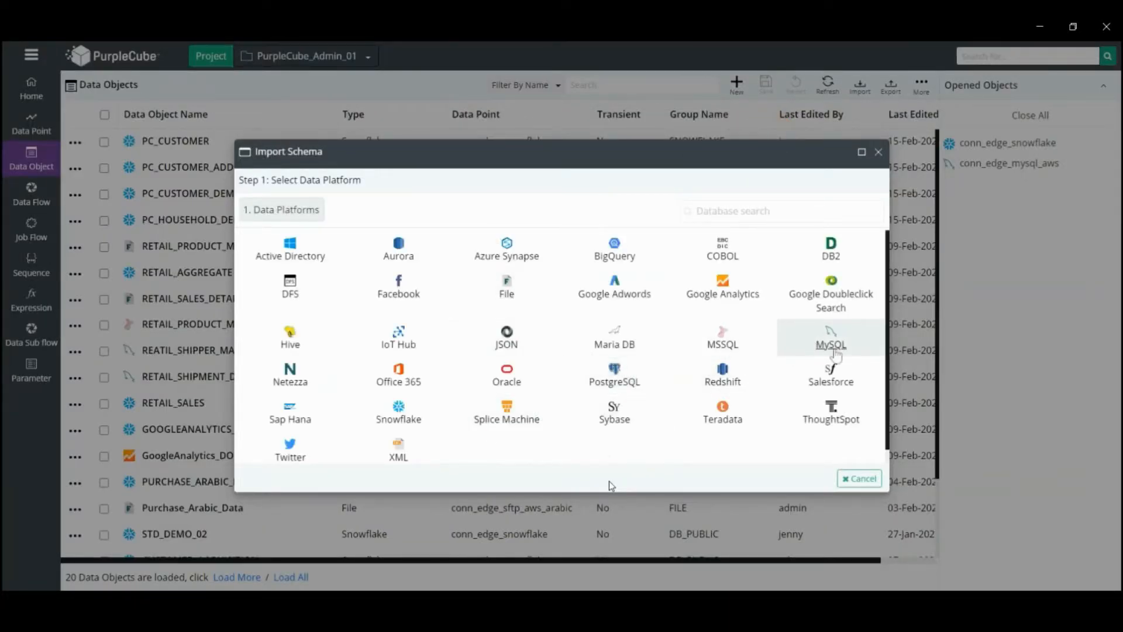
pyautogui.click(836, 350)
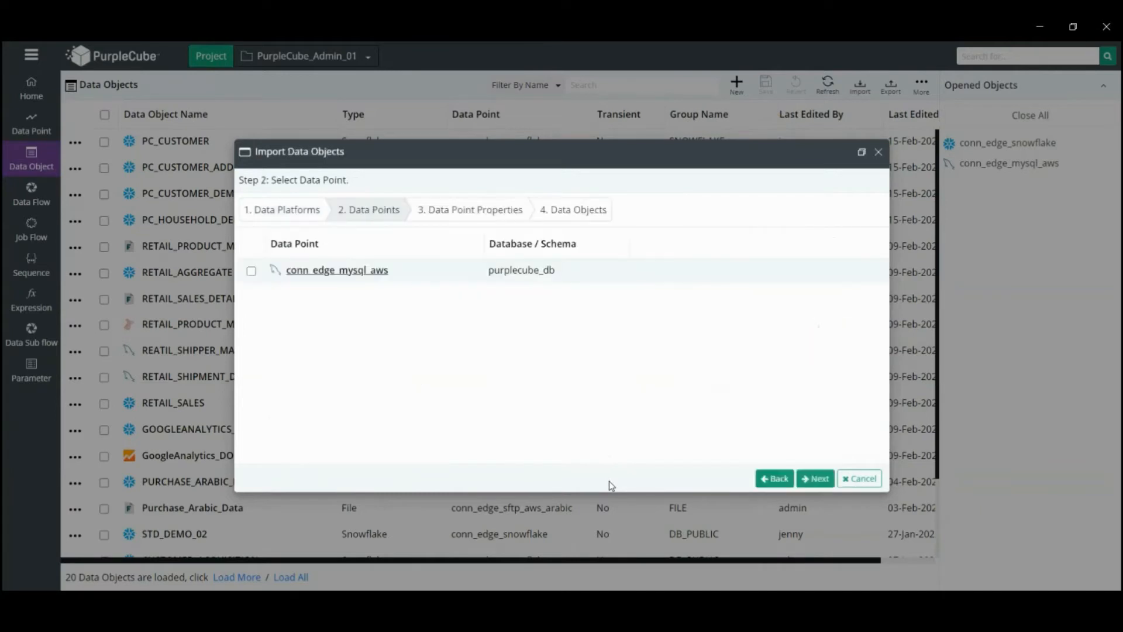
pyautogui.click(373, 272)
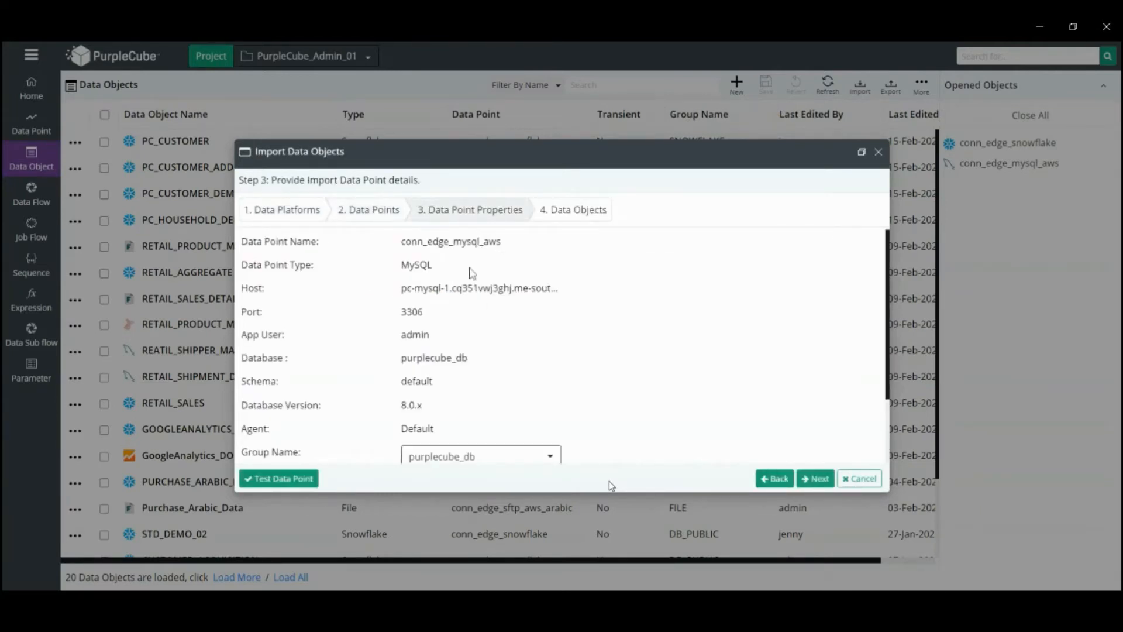
pyautogui.scroll(-2, 762, 409)
pyautogui.click(811, 477)
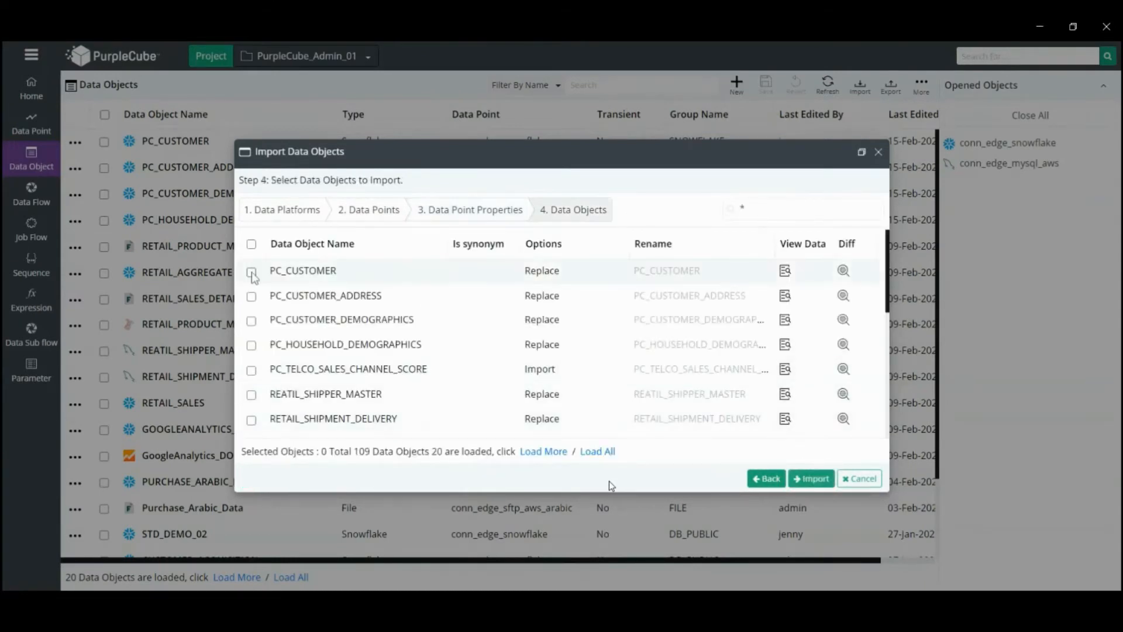
pyautogui.click(251, 272)
pyautogui.click(822, 481)
pyautogui.click(822, 481)
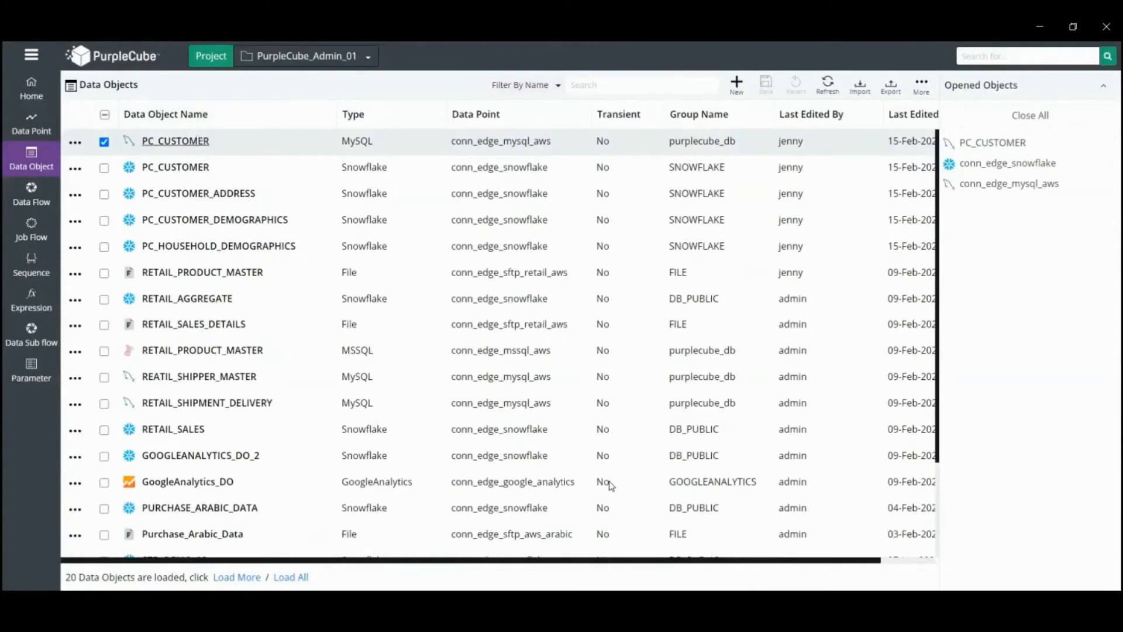
# Create a new Snowflake data flow DATA_FLOW_NAME_1 on conn_edge_snowflake in the PurpleCube_Admin layer
pyautogui.click(31, 190)
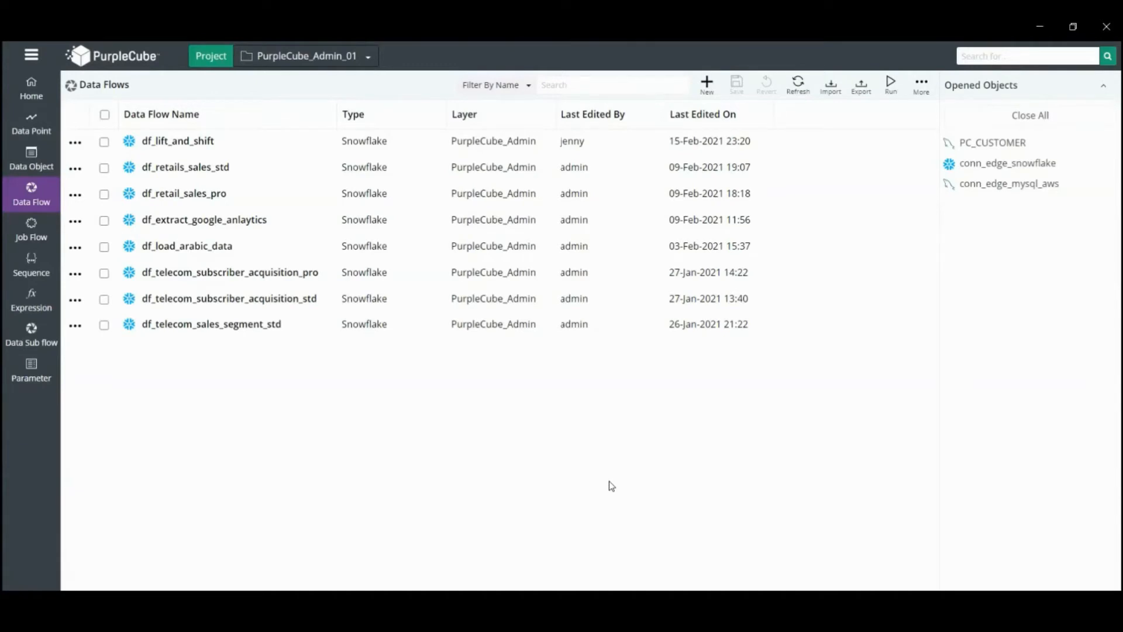
pyautogui.click(707, 85)
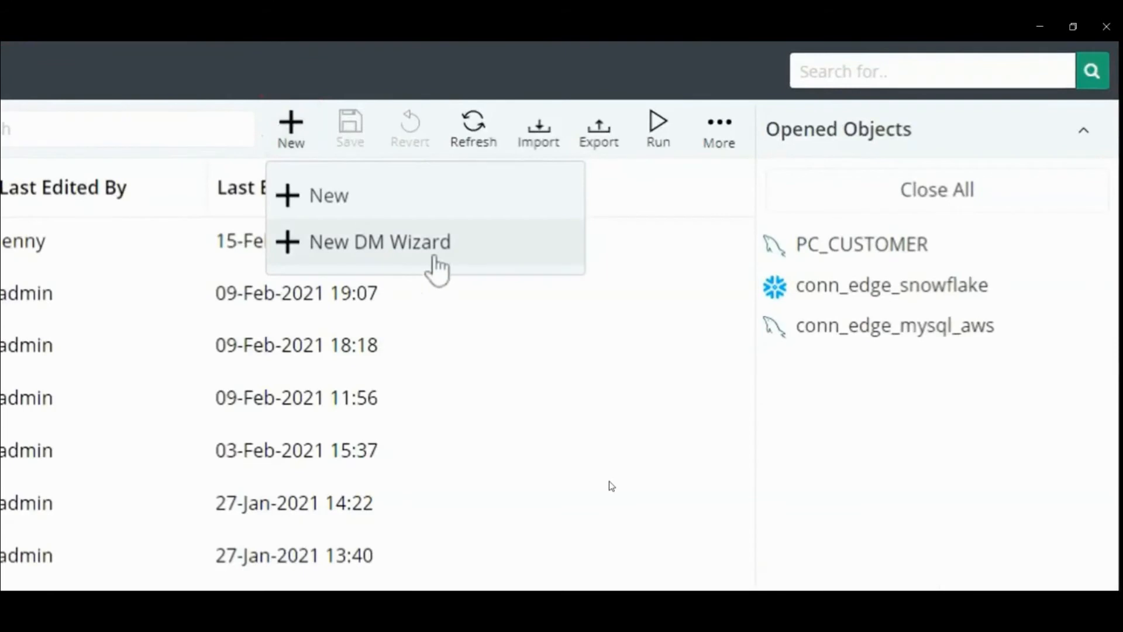
pyautogui.click(435, 257)
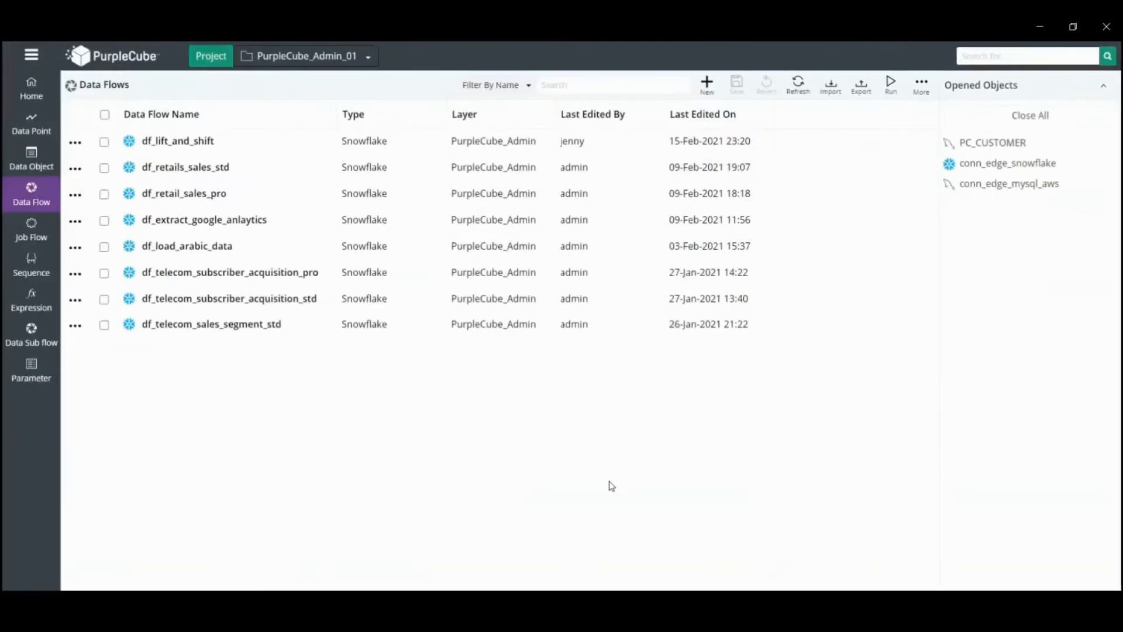
pyautogui.click(707, 85)
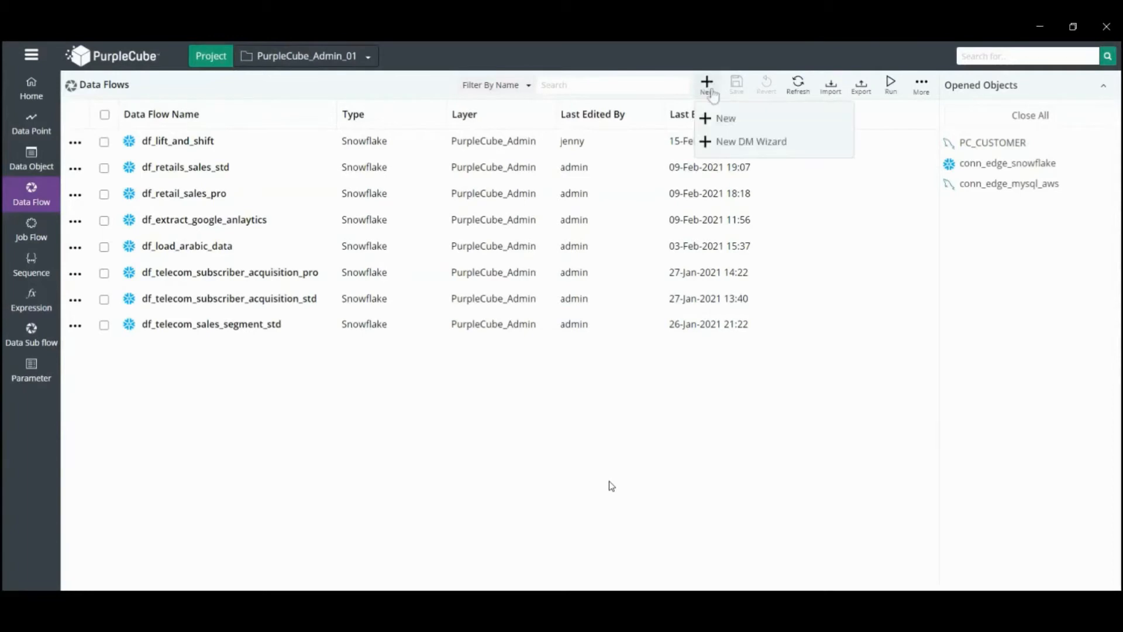
pyautogui.click(723, 120)
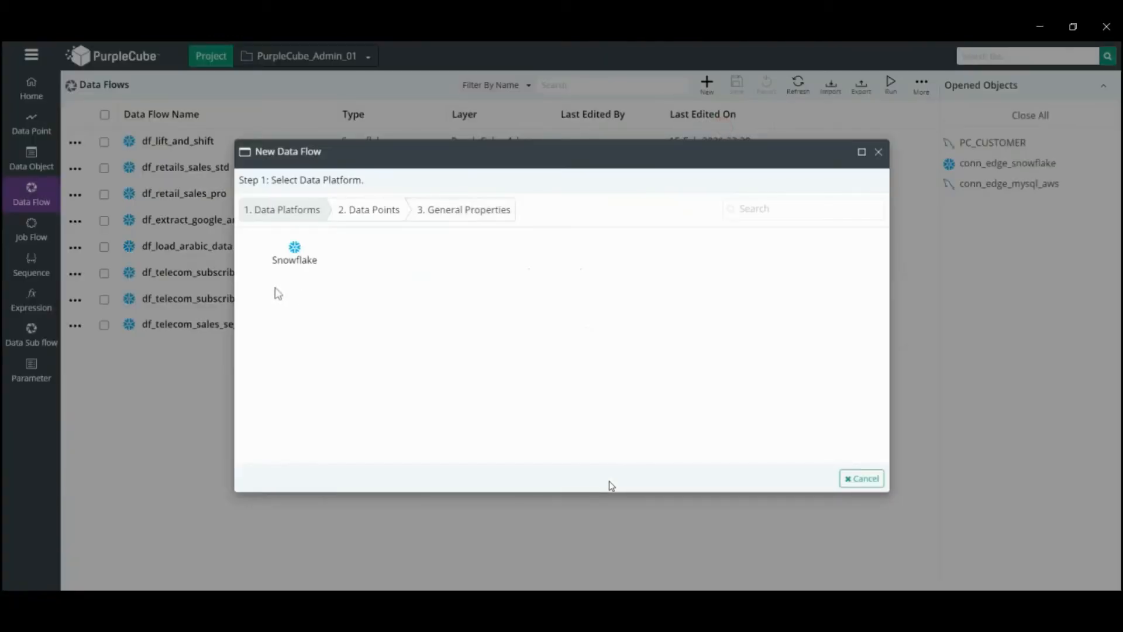
pyautogui.click(290, 262)
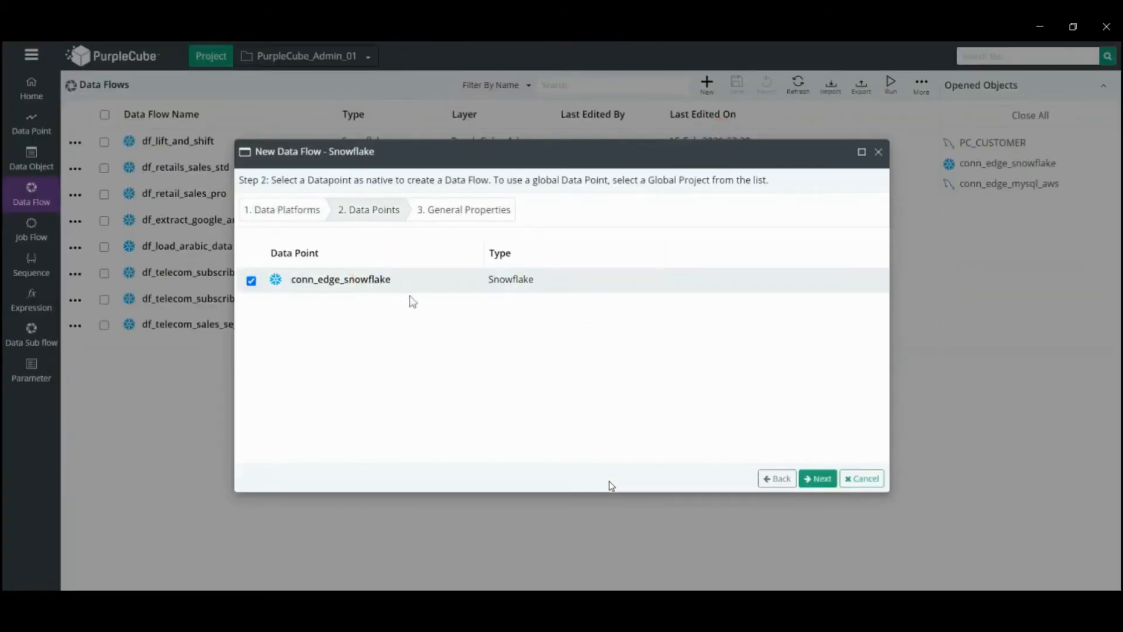
pyautogui.click(818, 479)
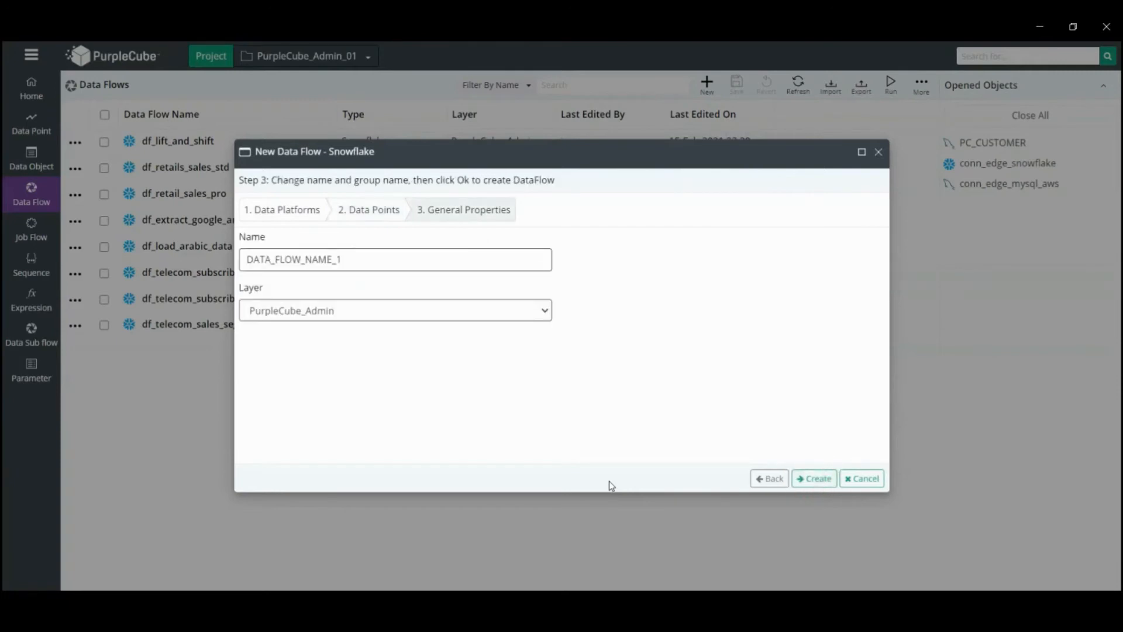
pyautogui.click(813, 479)
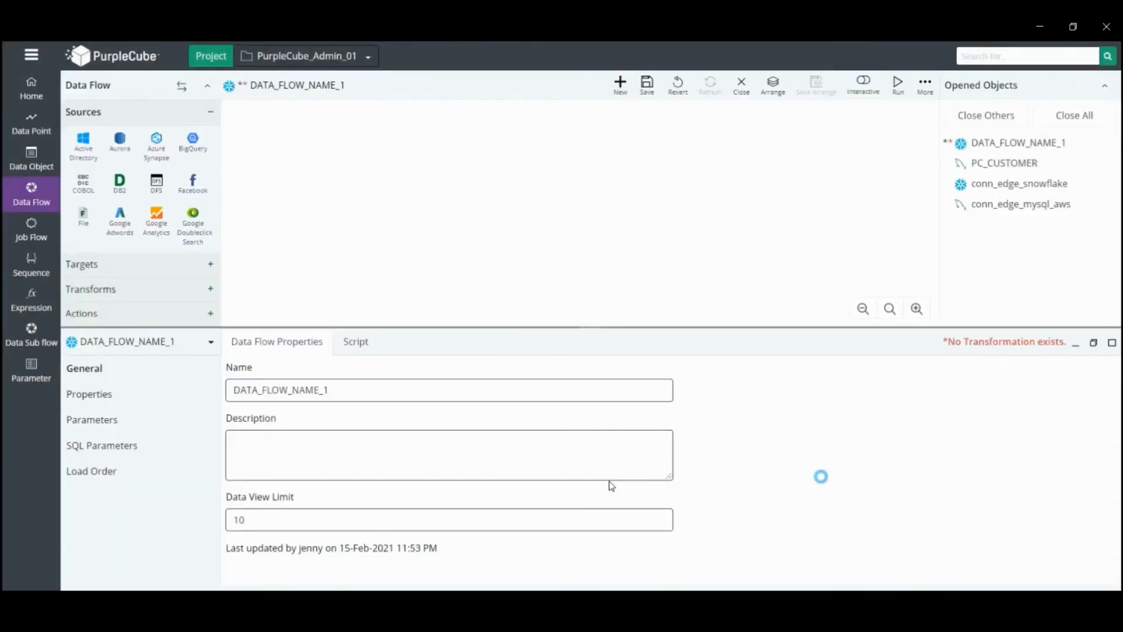
# Add the MySQL PC_CUSTOMER data object as a source on the data flow canvas
pyautogui.moveTo(219, 170); pyautogui.dragTo(219, 215)
pyautogui.click(81, 199)
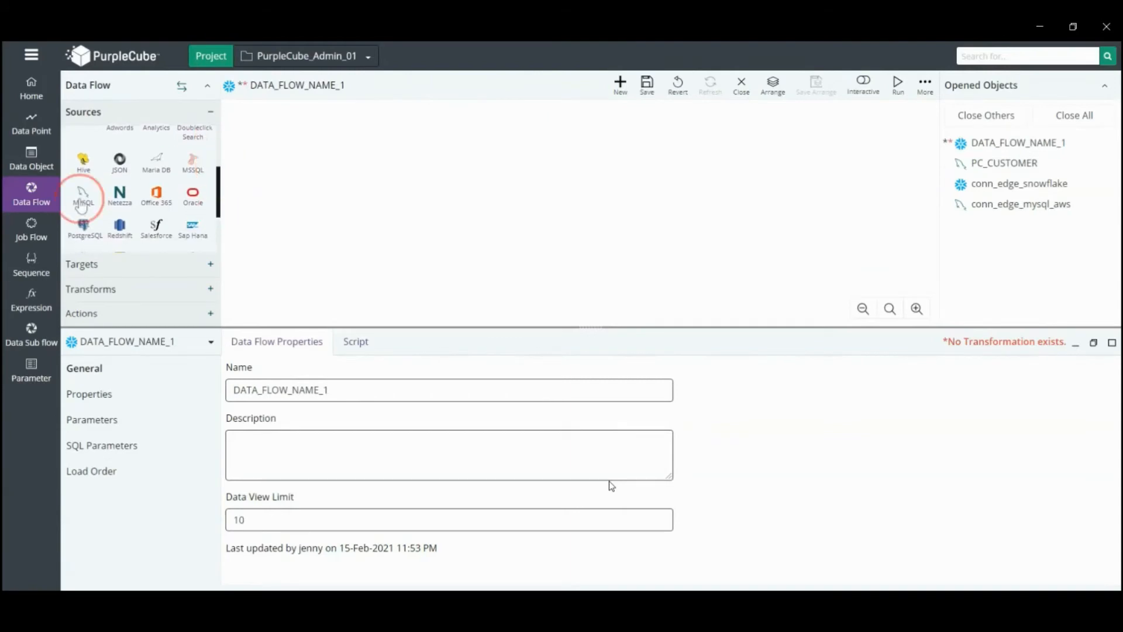
pyautogui.moveTo(82, 205); pyautogui.dragTo(296, 169)
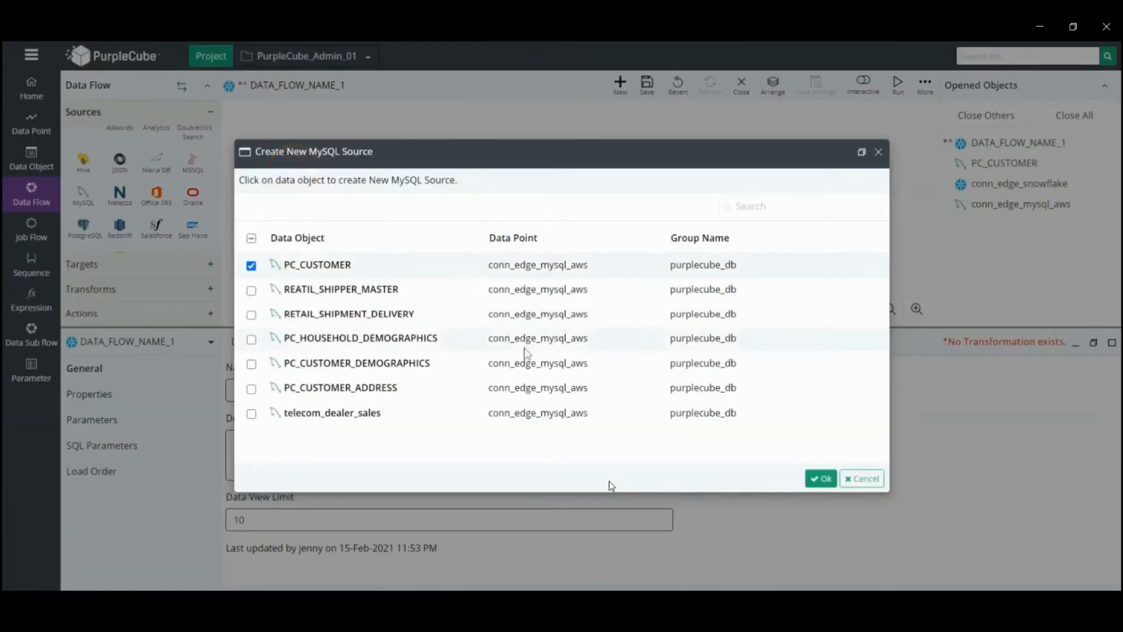
pyautogui.click(821, 479)
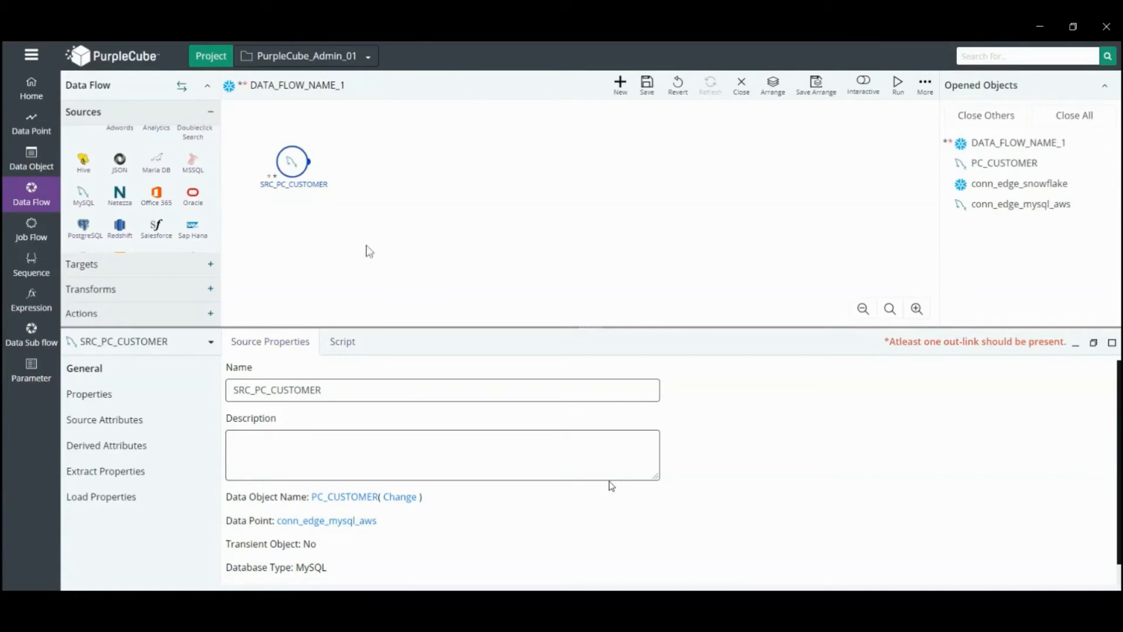
# Create a Snowflake target TGT_PC_CUSTOMER from the source using conn_edge_snowflake and group DB_PUBLIC
pyautogui.click(183, 268)
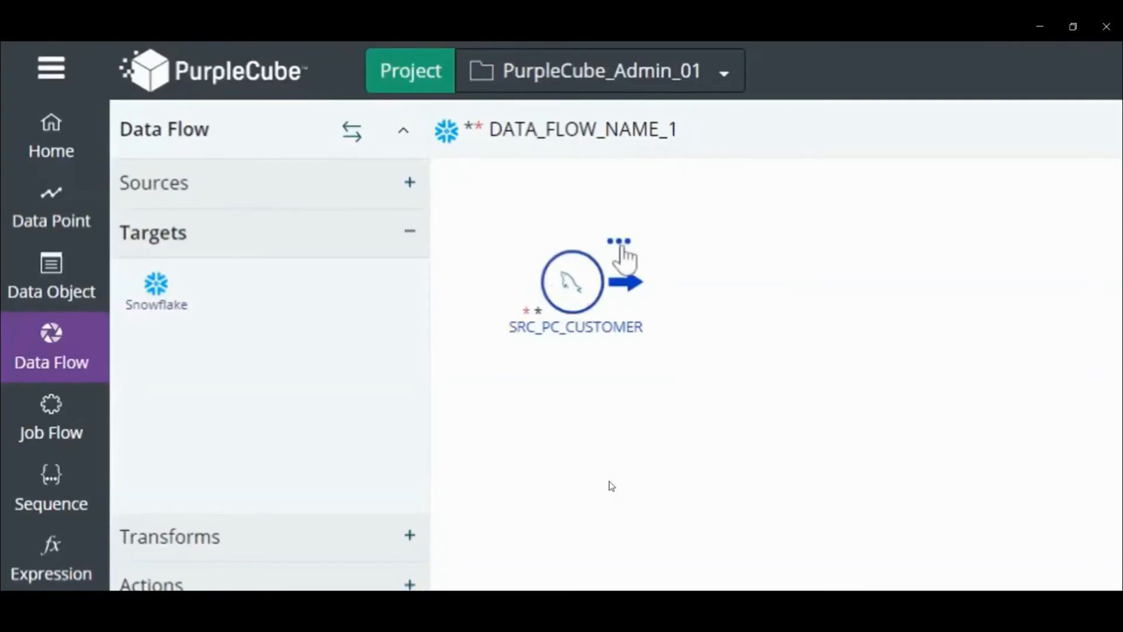
pyautogui.click(621, 244)
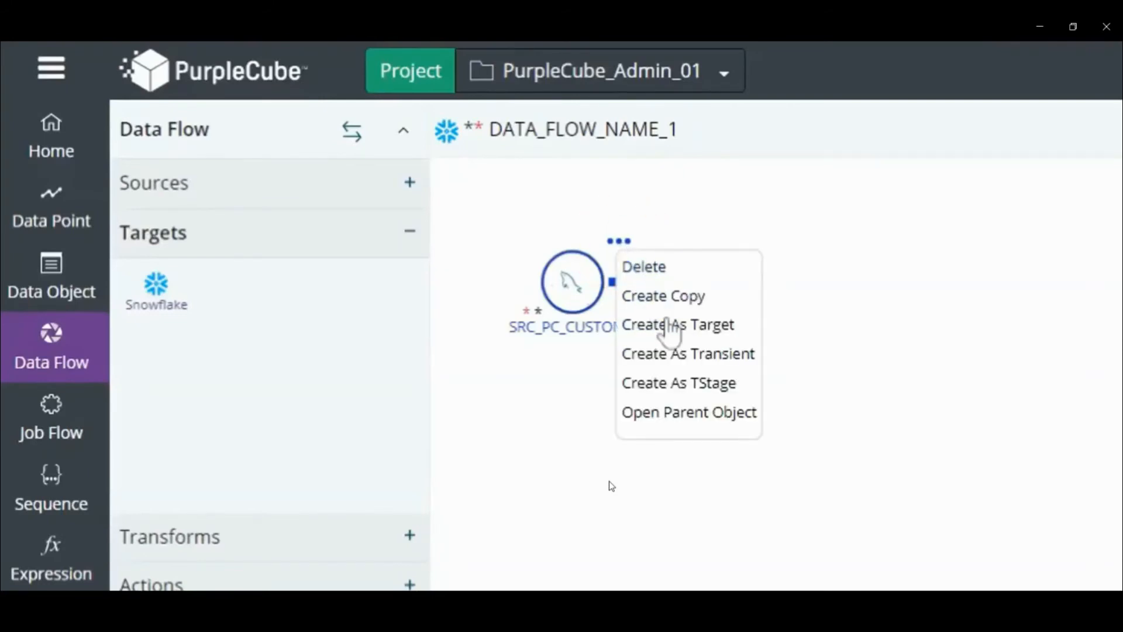
pyautogui.click(672, 329)
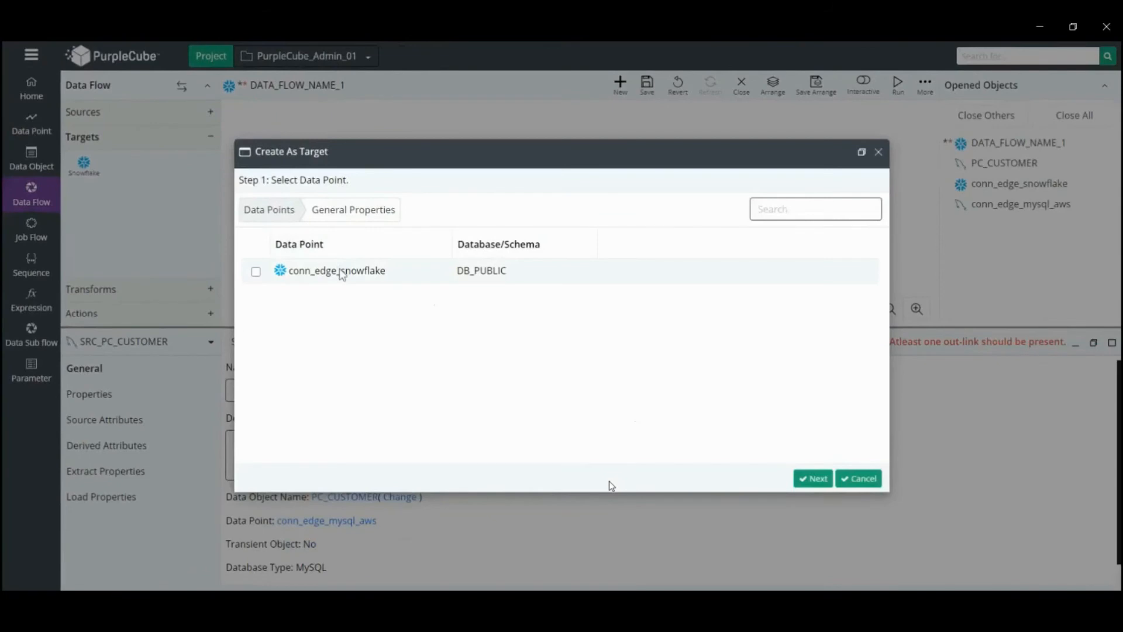
pyautogui.click(341, 273)
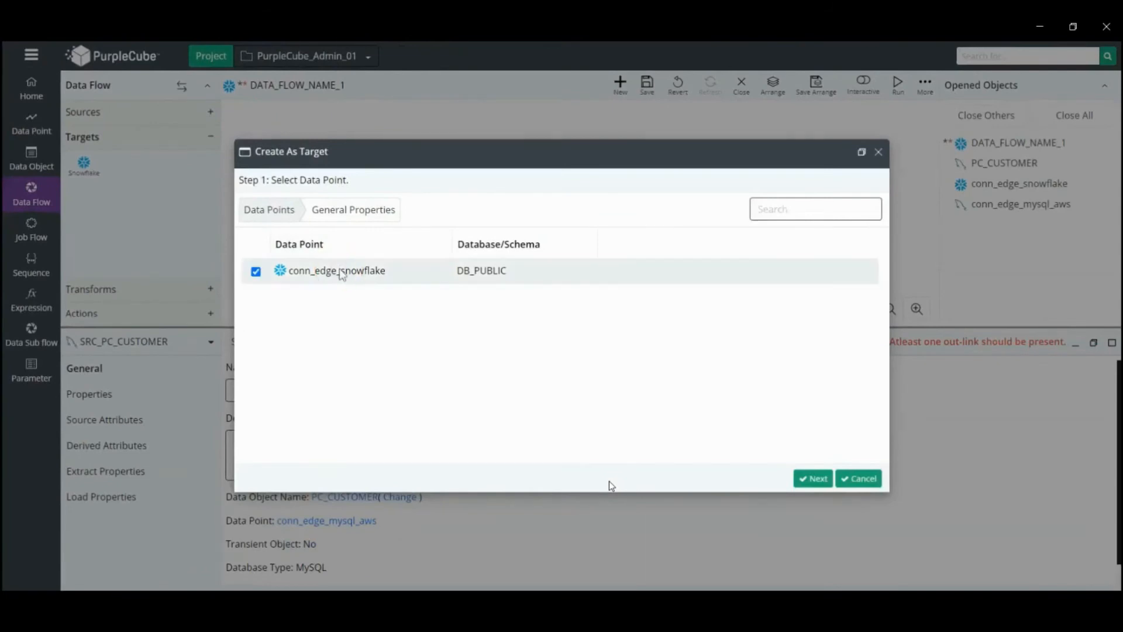
pyautogui.click(820, 477)
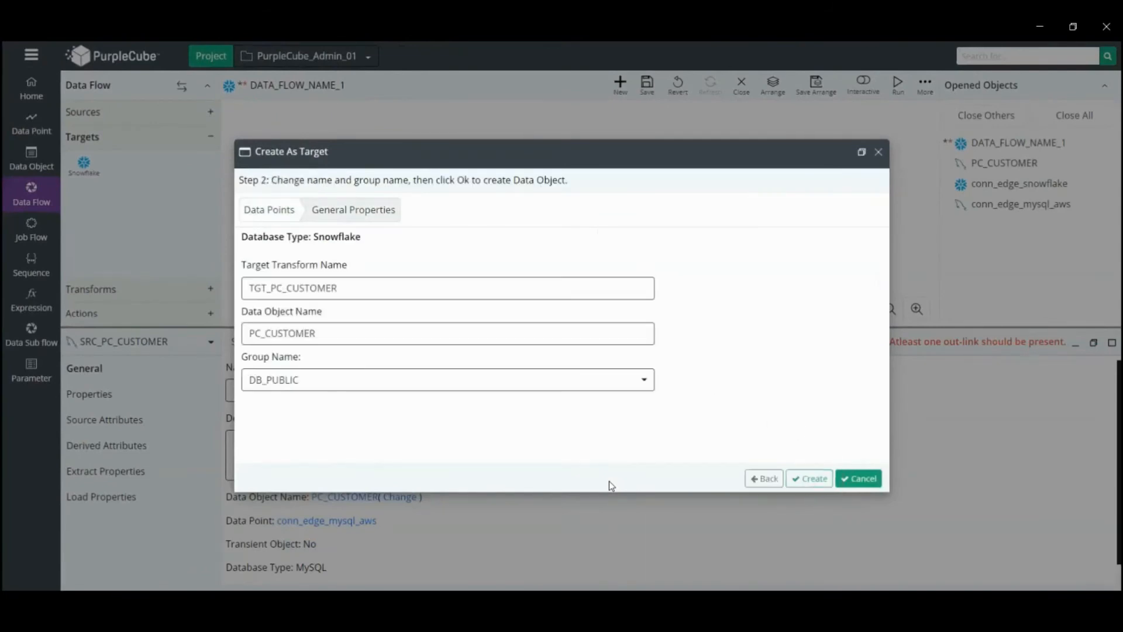
pyautogui.click(813, 479)
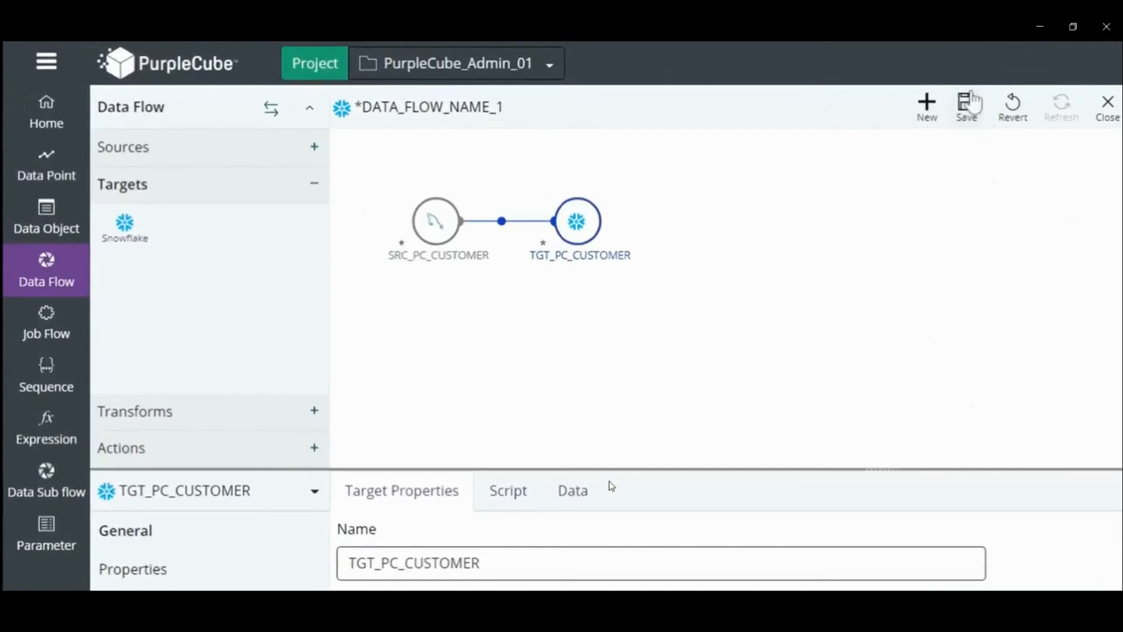
# Save and run the data flow
pyautogui.click(967, 105)
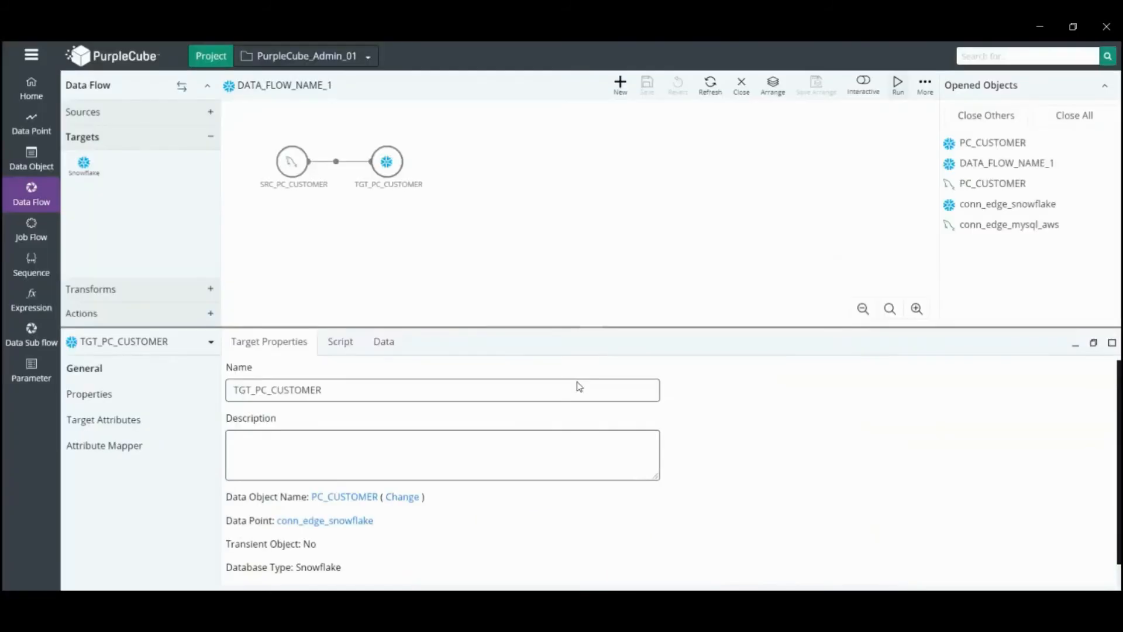
pyautogui.click(898, 85)
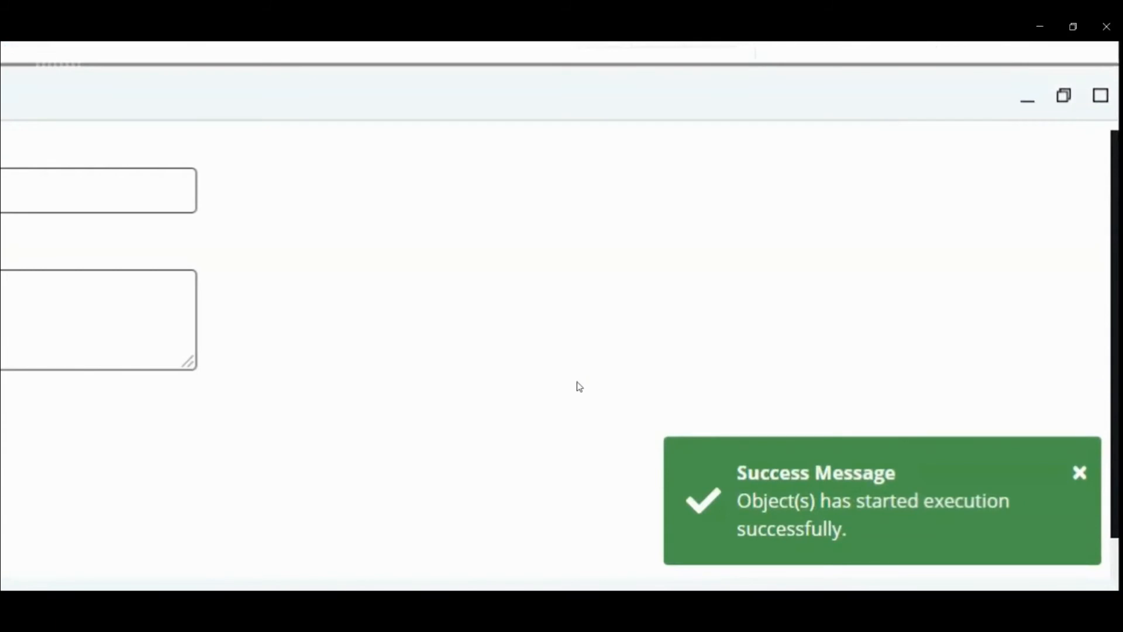
# Open the Monitor activity view and review the DATA_FLOW_NAME_1 run's statistics, log and history
pyautogui.click(31, 55)
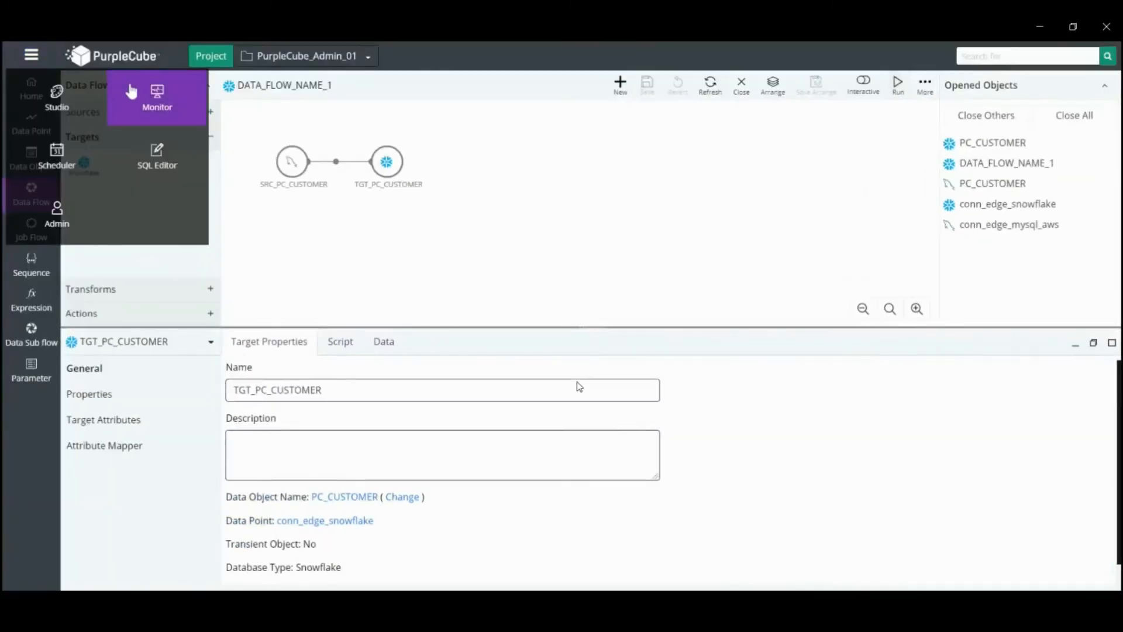
pyautogui.click(147, 109)
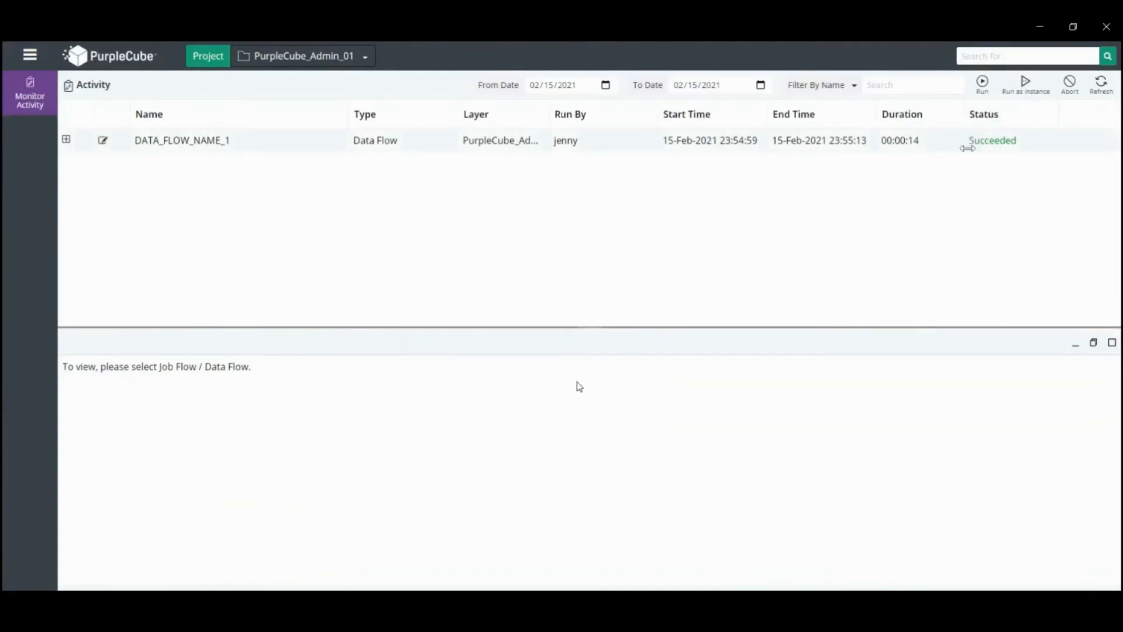
pyautogui.click(162, 148)
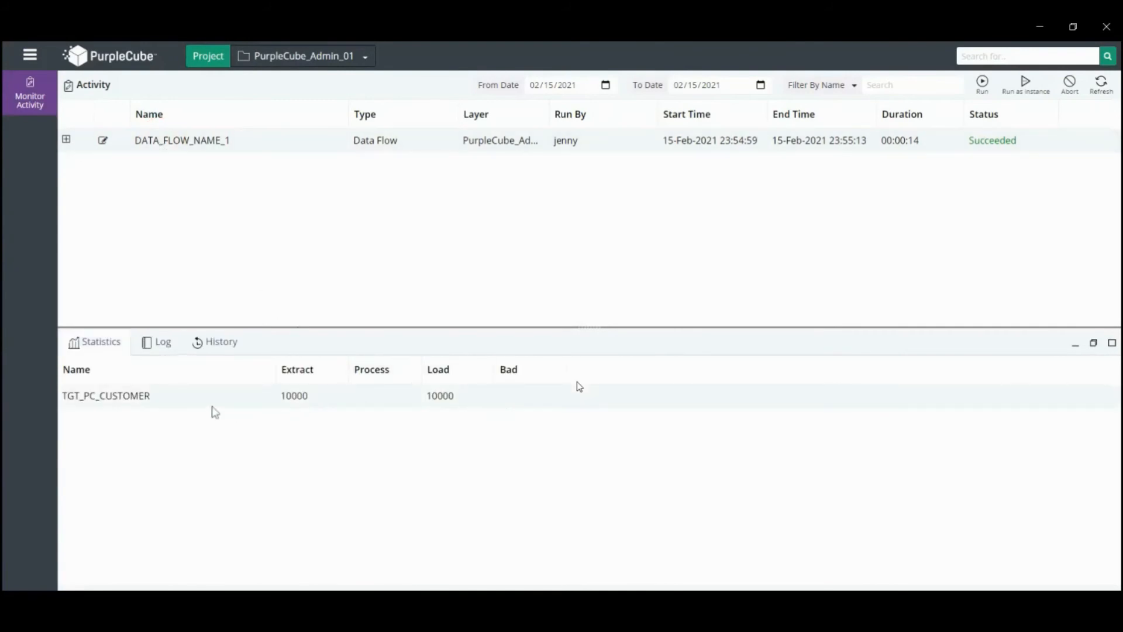
pyautogui.click(174, 345)
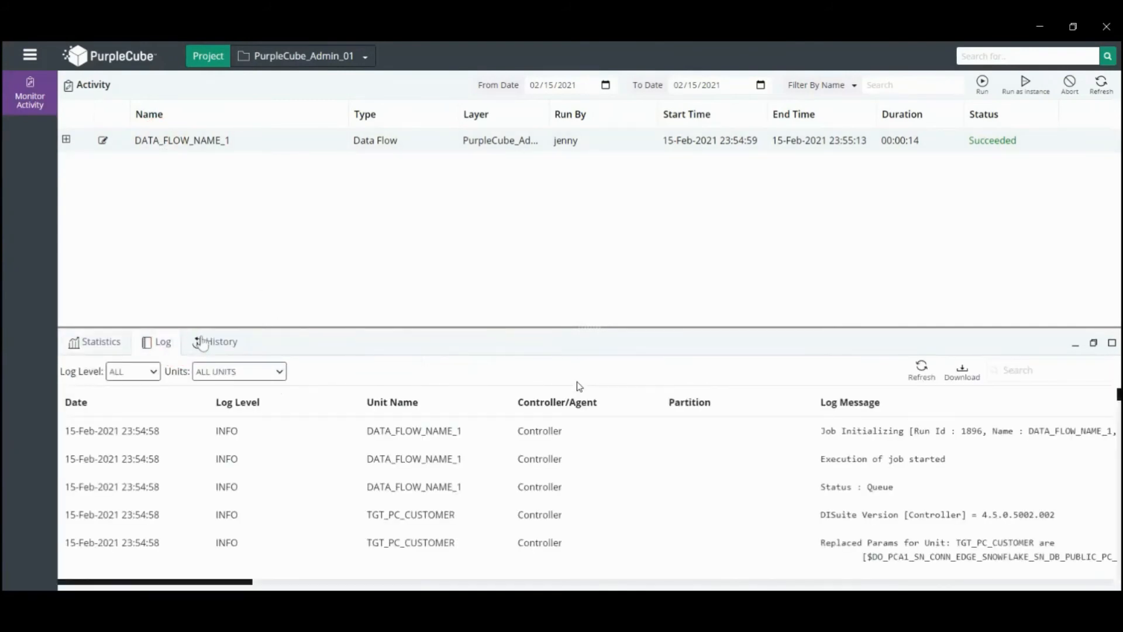
pyautogui.click(204, 345)
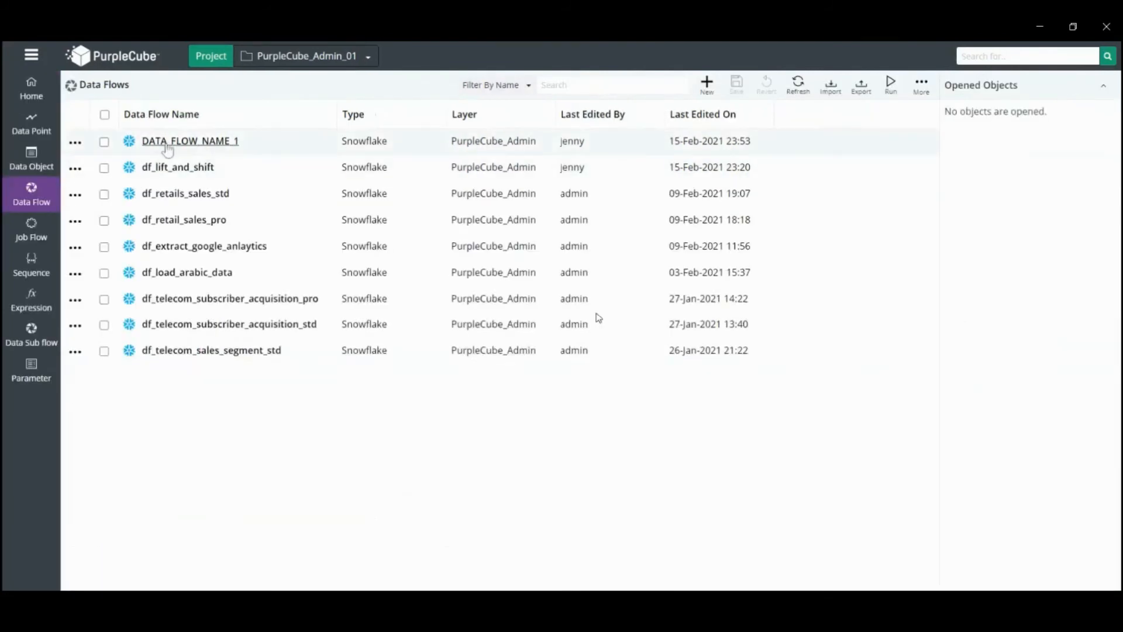
# Return to the data flow, switch interactive mode on, and view the data loaded into TGT_PC_CUSTOMER
pyautogui.click(167, 147)
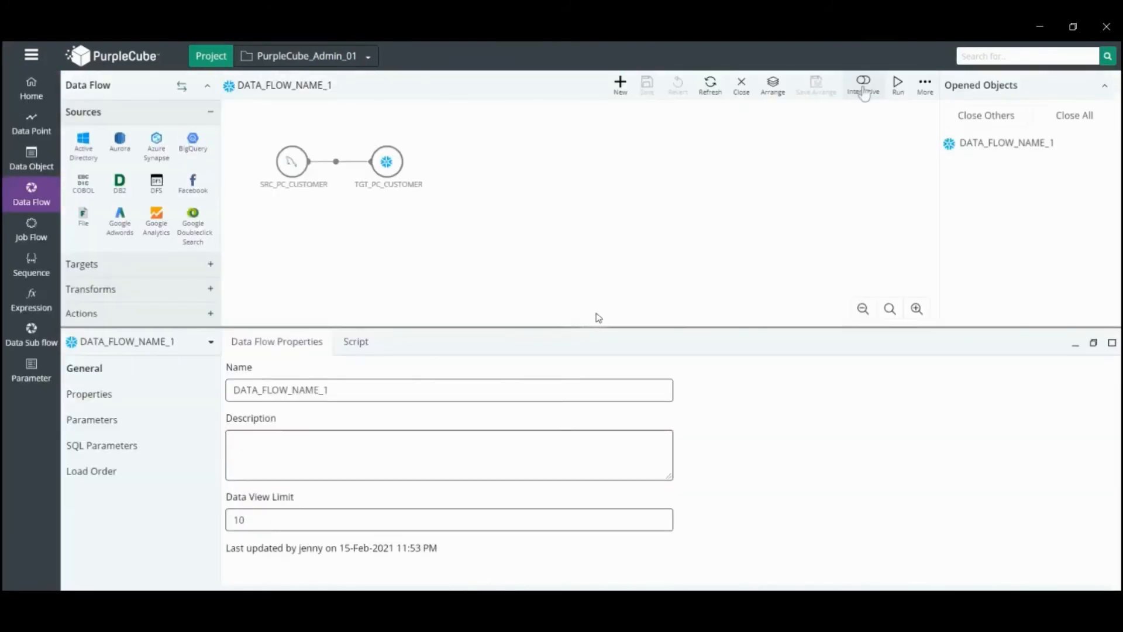
pyautogui.click(864, 82)
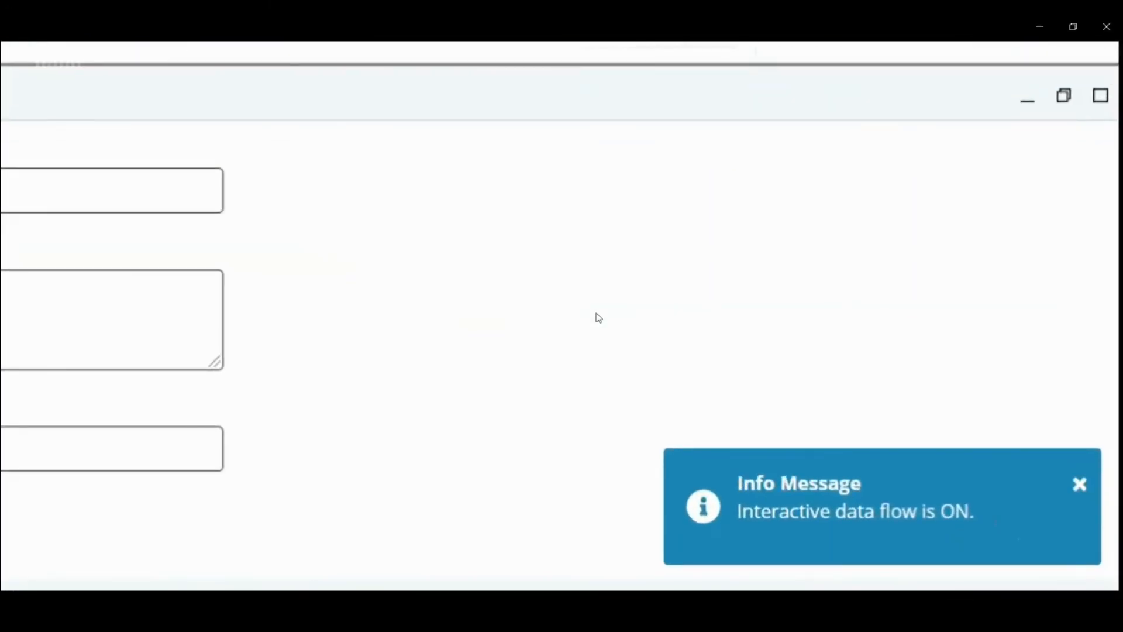
pyautogui.click(386, 163)
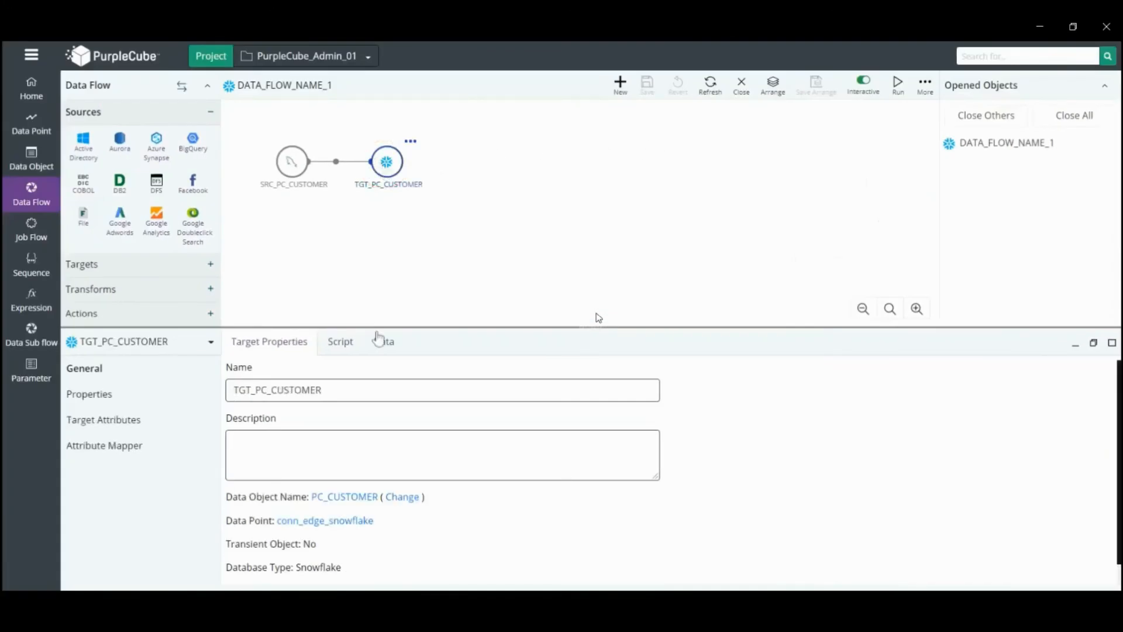
pyautogui.click(387, 347)
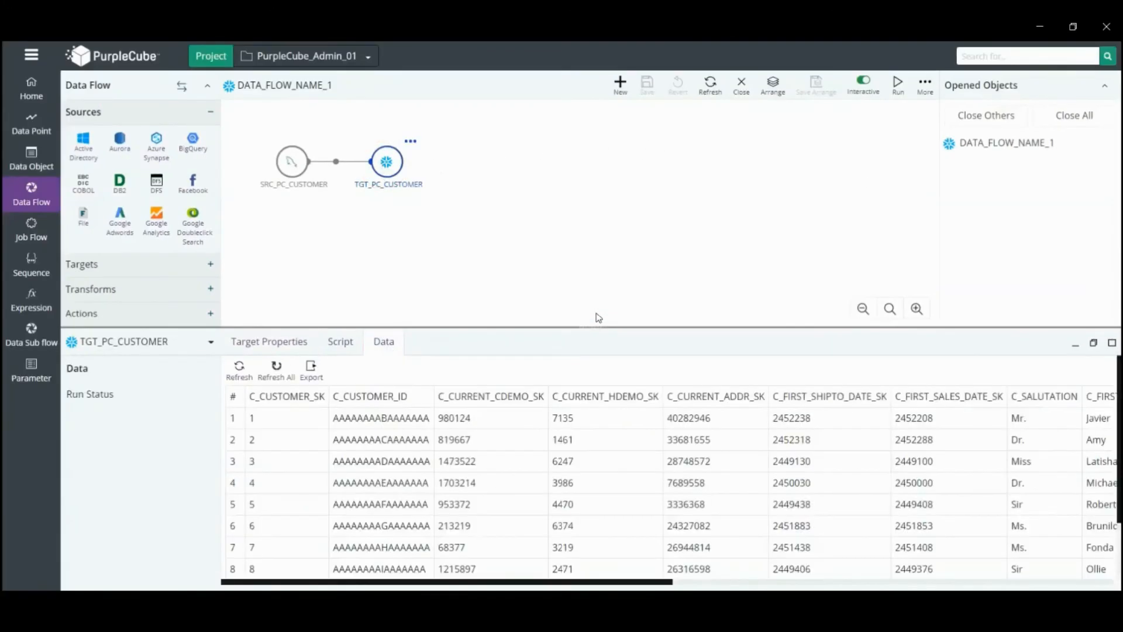